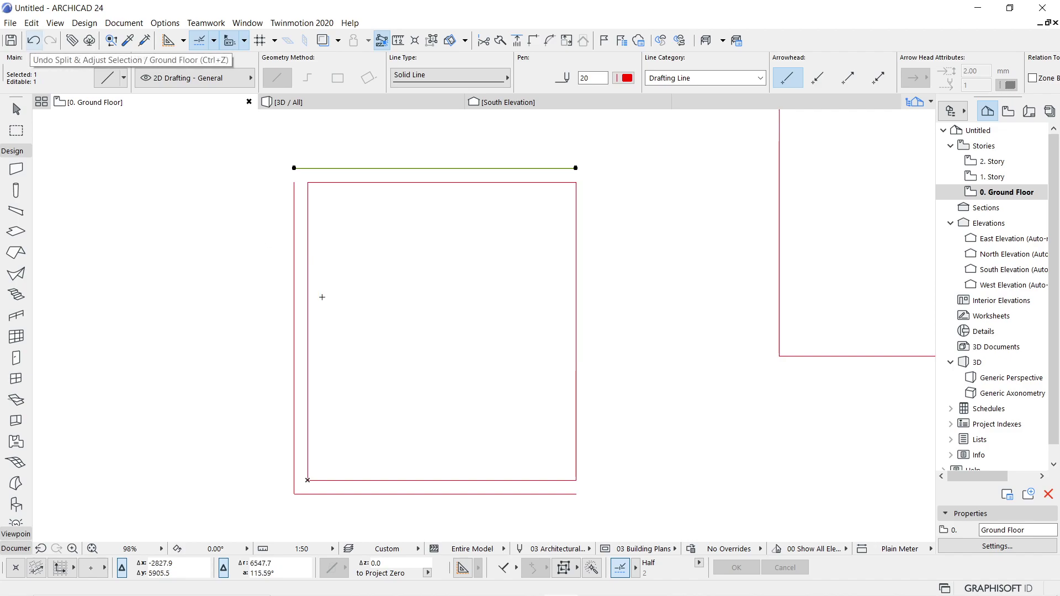
Undo the previous Adjust so the top green line returns to its original length.
{"action": "left_click", "coordinate": [33, 40]}
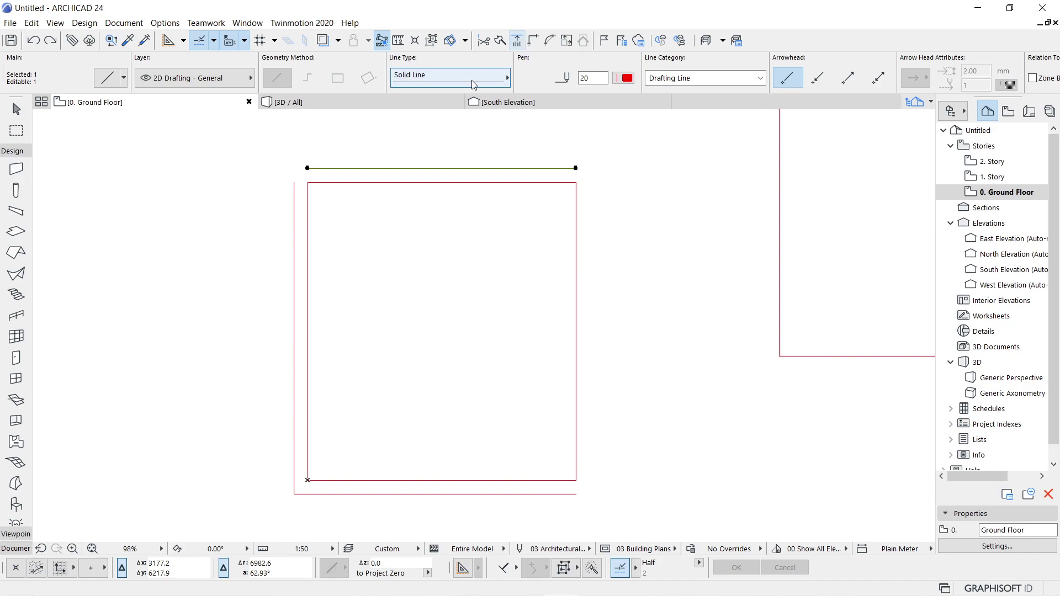
Activate Edit > Reshape > Adjust for the selected top line.
{"action": "left_click", "coordinate": [520, 46]}
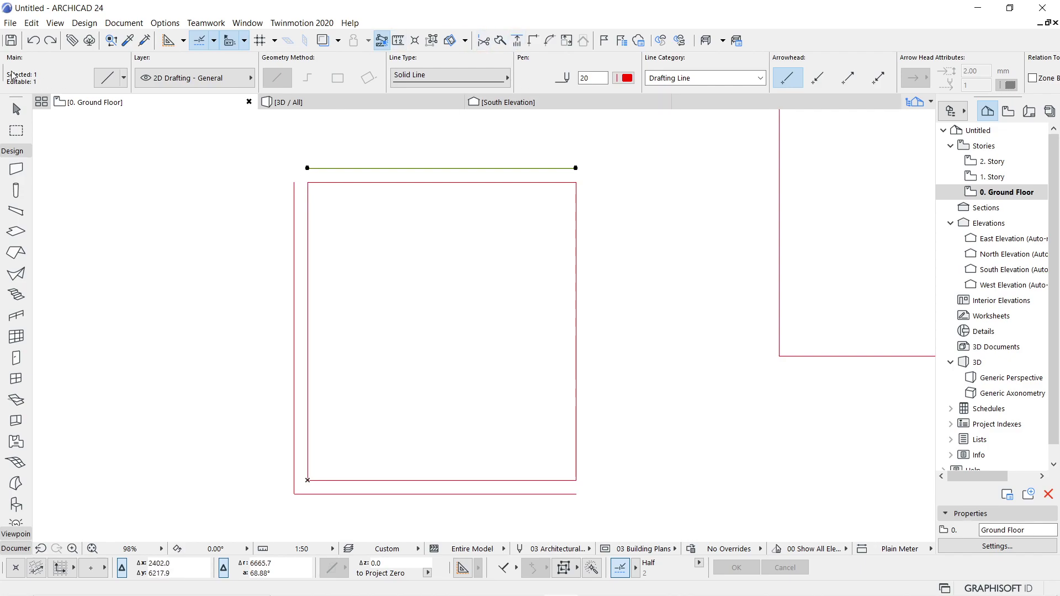
{"action": "left_click", "coordinate": [31, 23]}
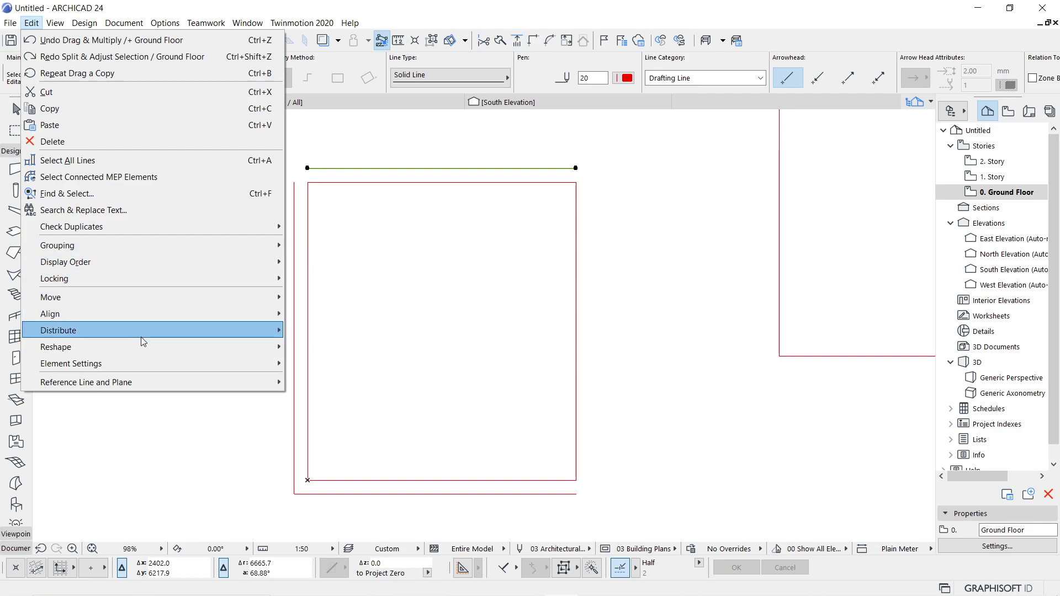
{"action": "mouse_move", "coordinate": [55, 347]}
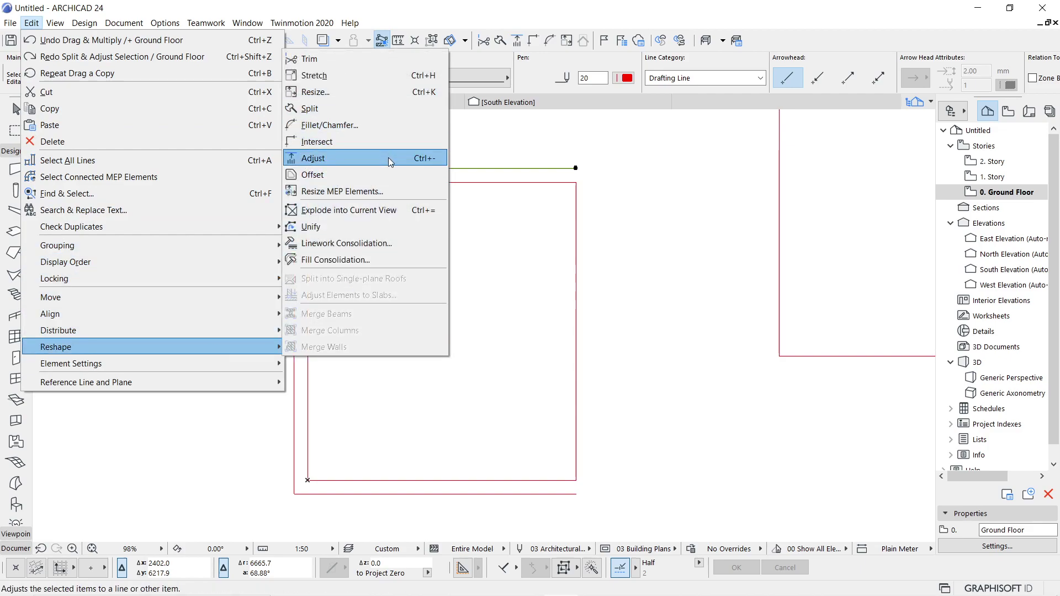
{"action": "left_click", "coordinate": [518, 28]}
{"action": "left_click", "coordinate": [518, 40]}
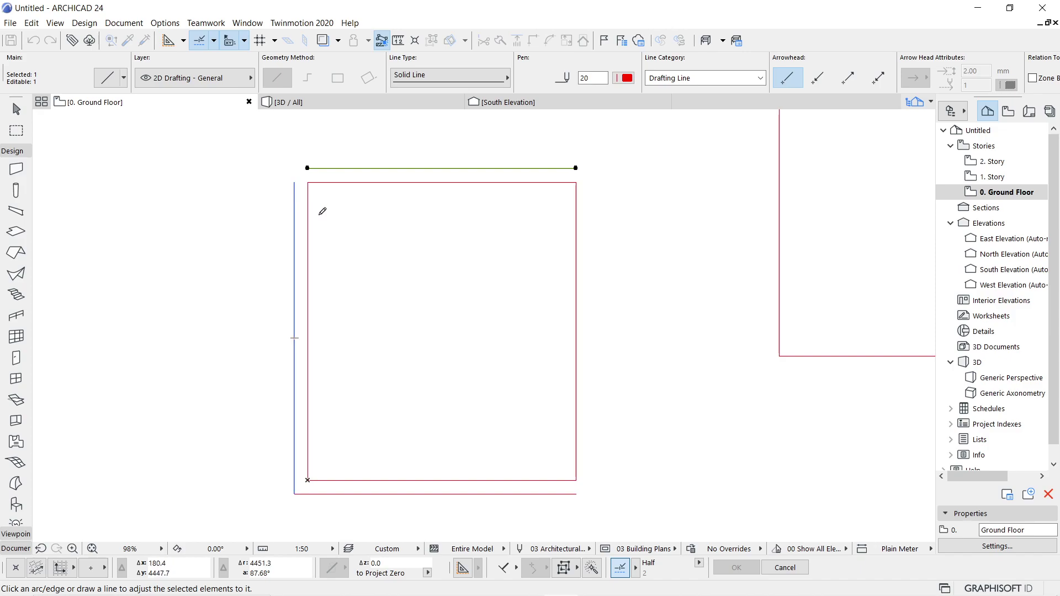
Pick the outer left vertical edge as boundary so the top line extends to it.
{"action": "left_click", "coordinate": [295, 216]}
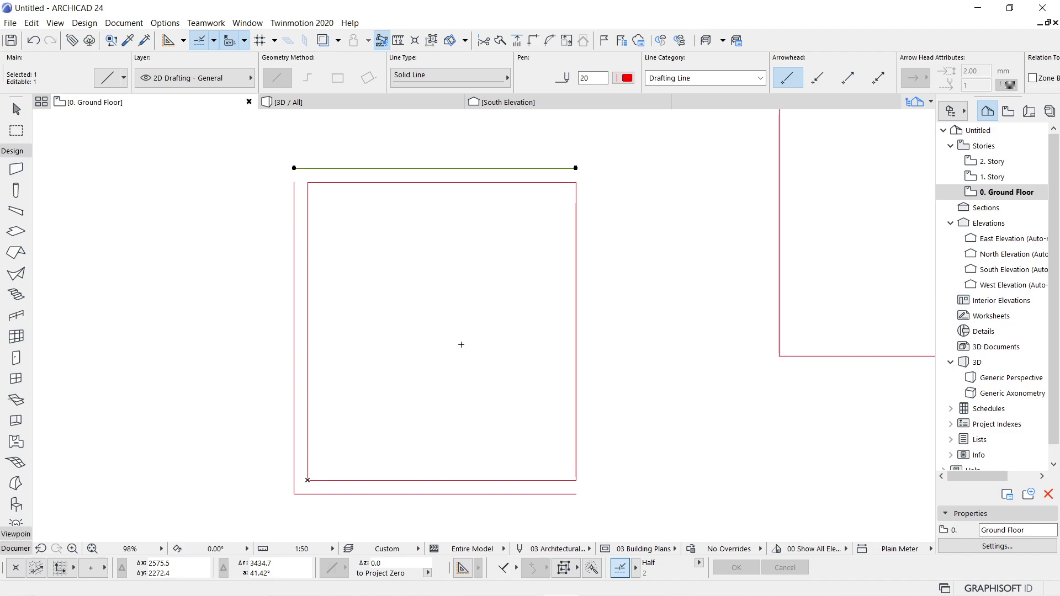
Select both top horizontal lines and drag a copy across the right-hand shape's vertical line.
{"action": "key", "text": "shift"}
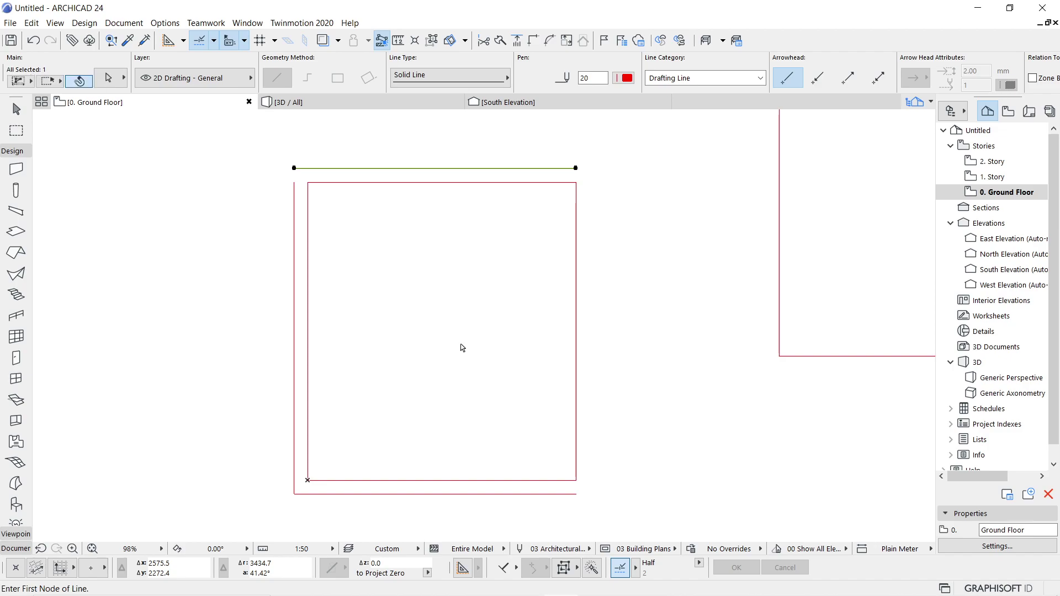
{"action": "key", "text": "shift"}
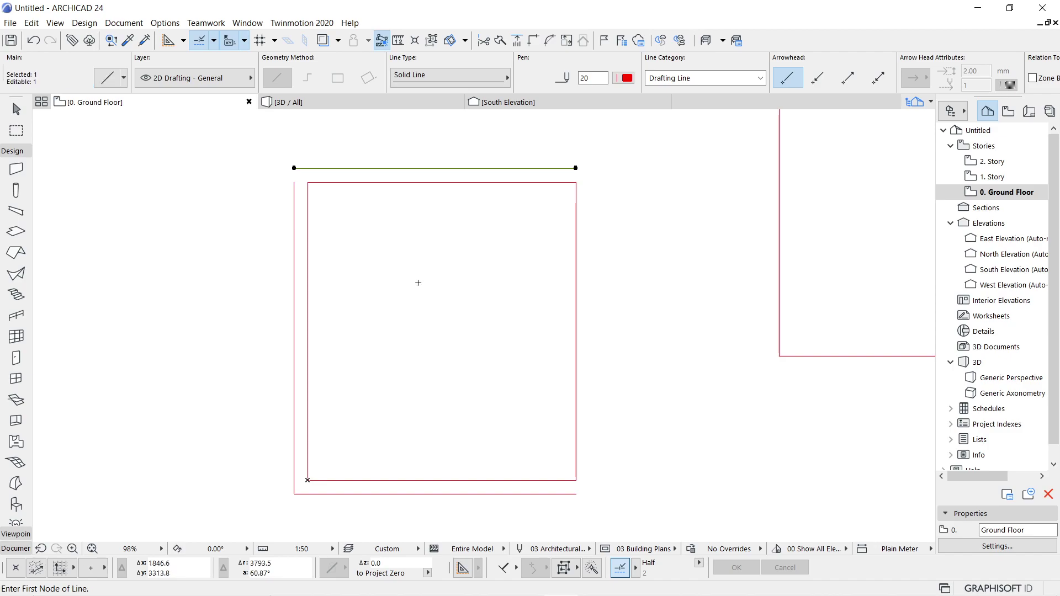
{"action": "key", "text": "shift"}
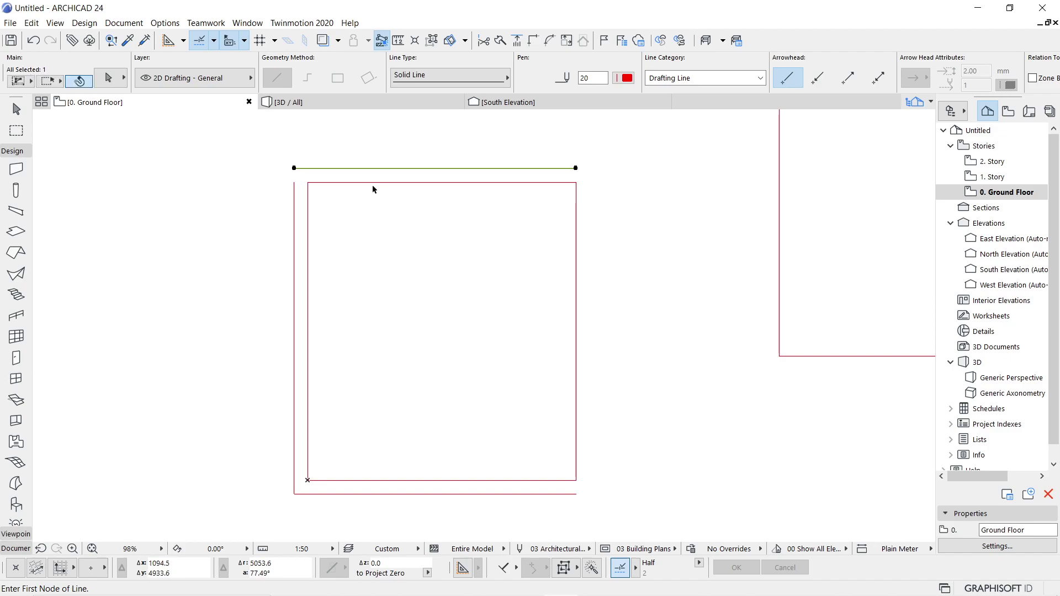
{"action": "left_click", "coordinate": [372, 183], "text": "shift"}
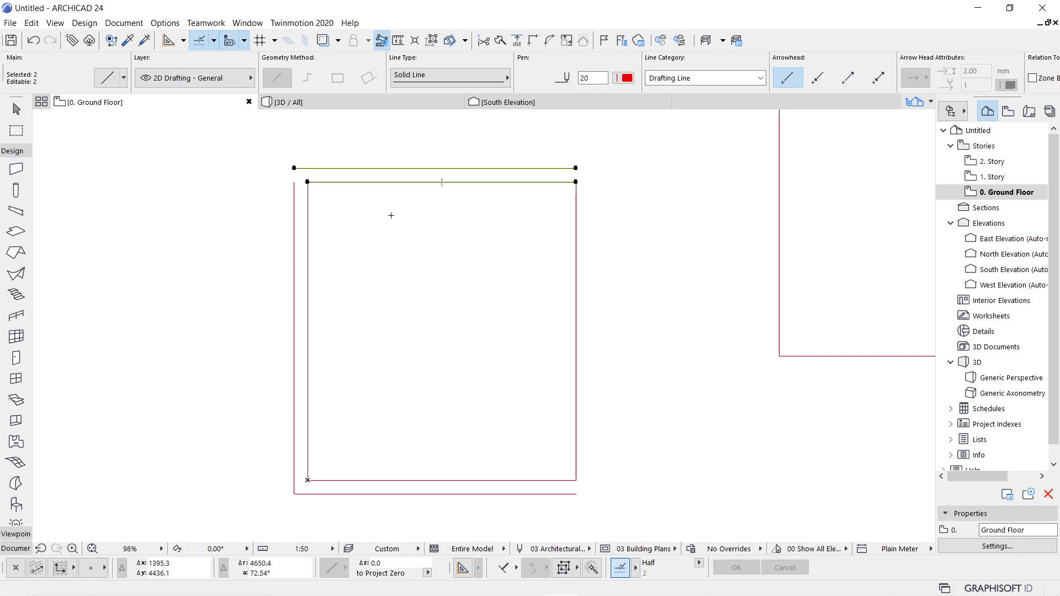
{"action": "key", "text": "shift"}
{"action": "key", "text": "ctrl+alt+d"}
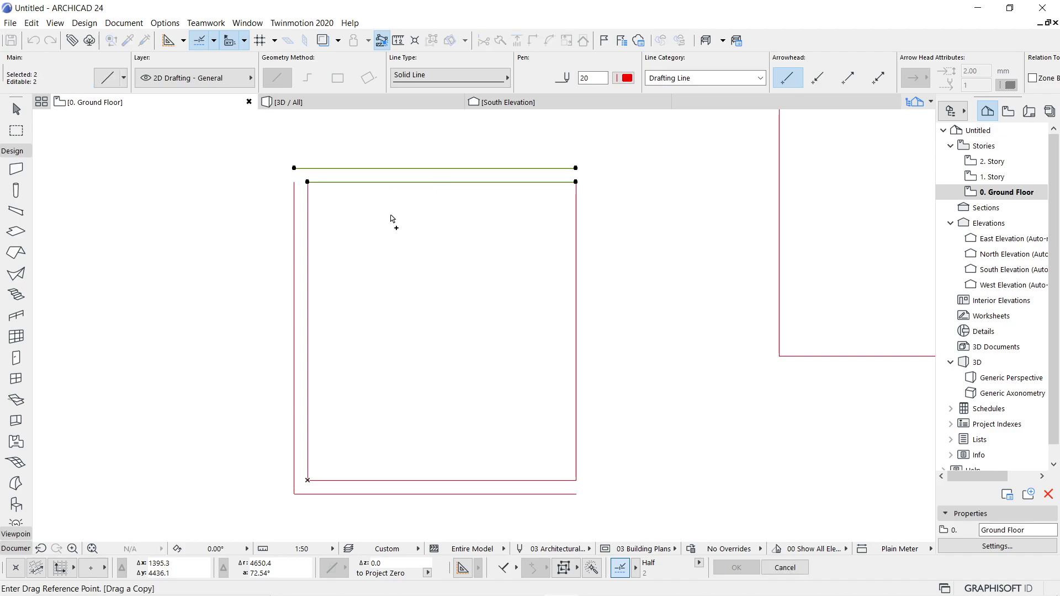
{"action": "left_click", "coordinate": [391, 216]}
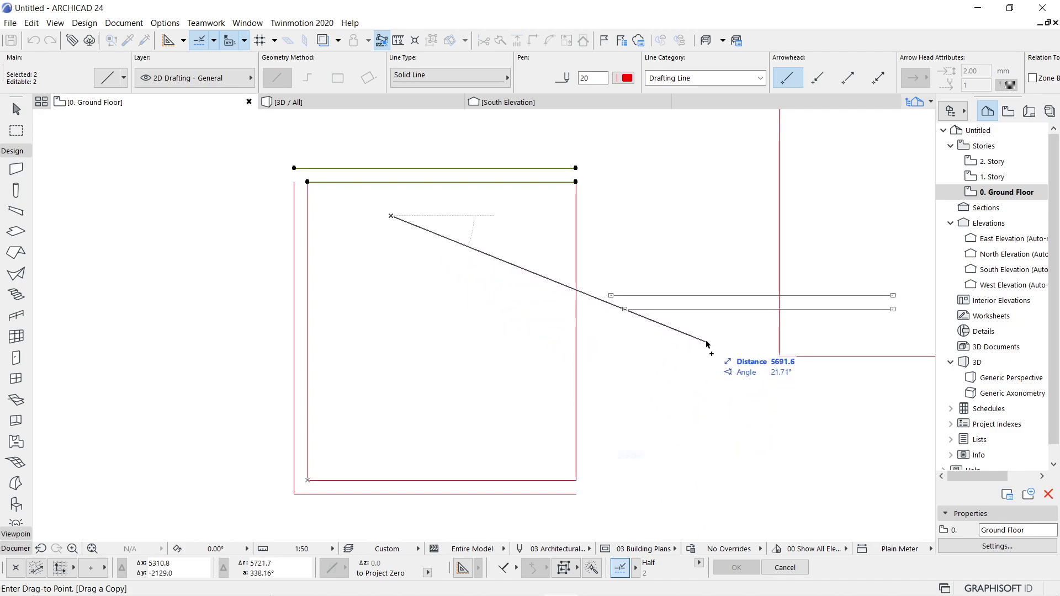
{"action": "left_click", "coordinate": [699, 335]}
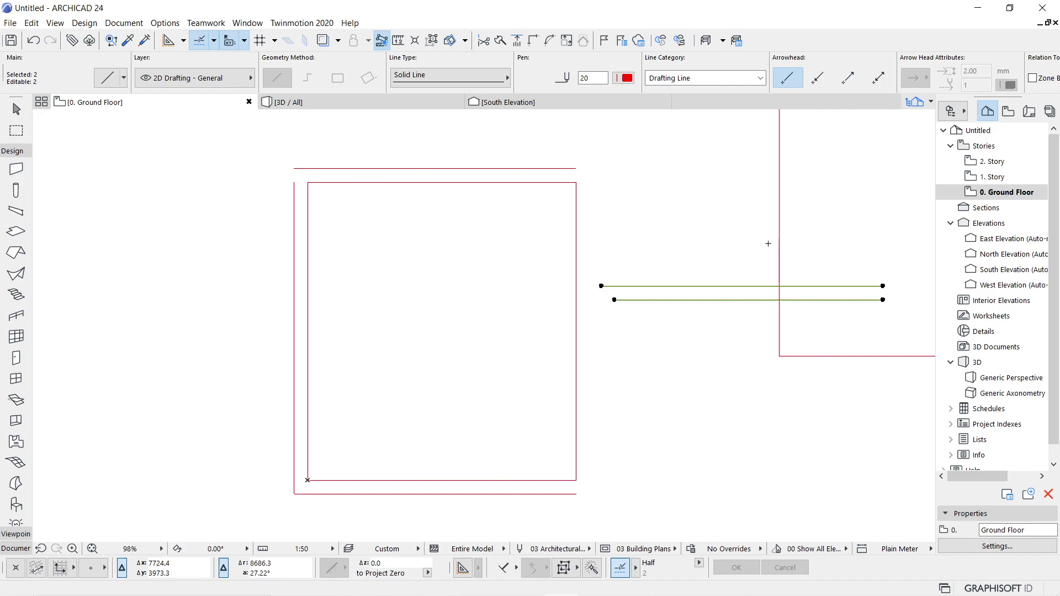
Start Adjust on the two copied lines, targeting the right-hand vertical line.
{"action": "left_click", "coordinate": [517, 41]}
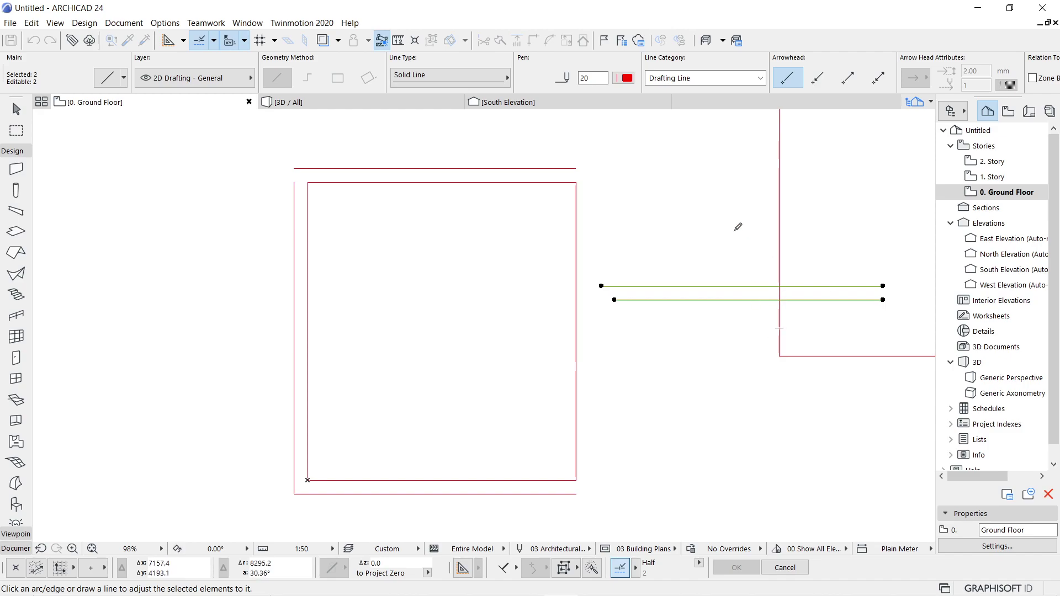
Trim the copied lines at the right shape's vertical edge, then remove both test copies.
{"action": "left_click", "coordinate": [780, 232]}
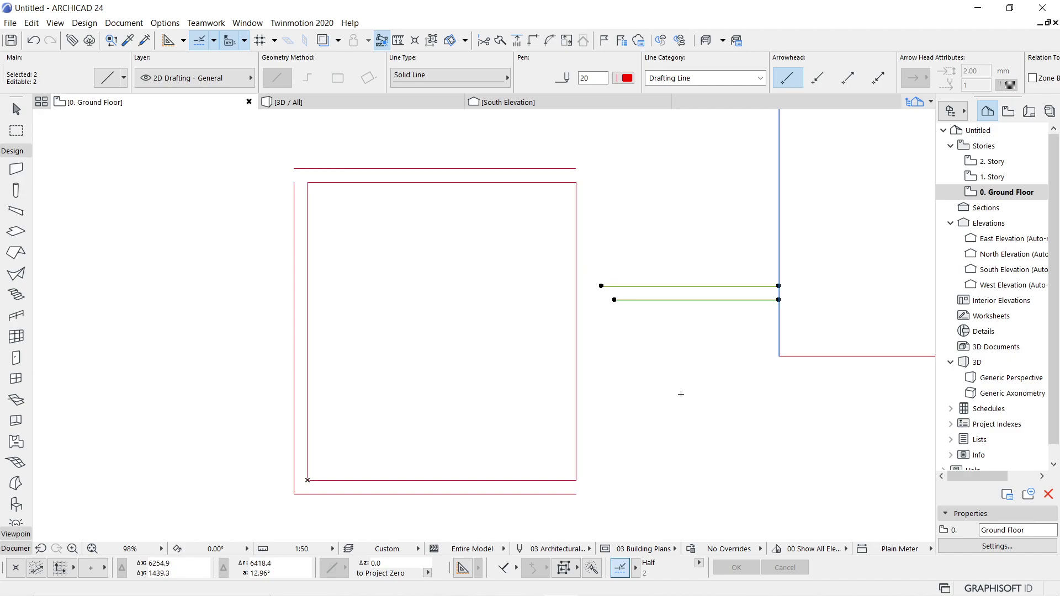
{"action": "left_click", "coordinate": [517, 40]}
{"action": "key", "text": "Delete"}
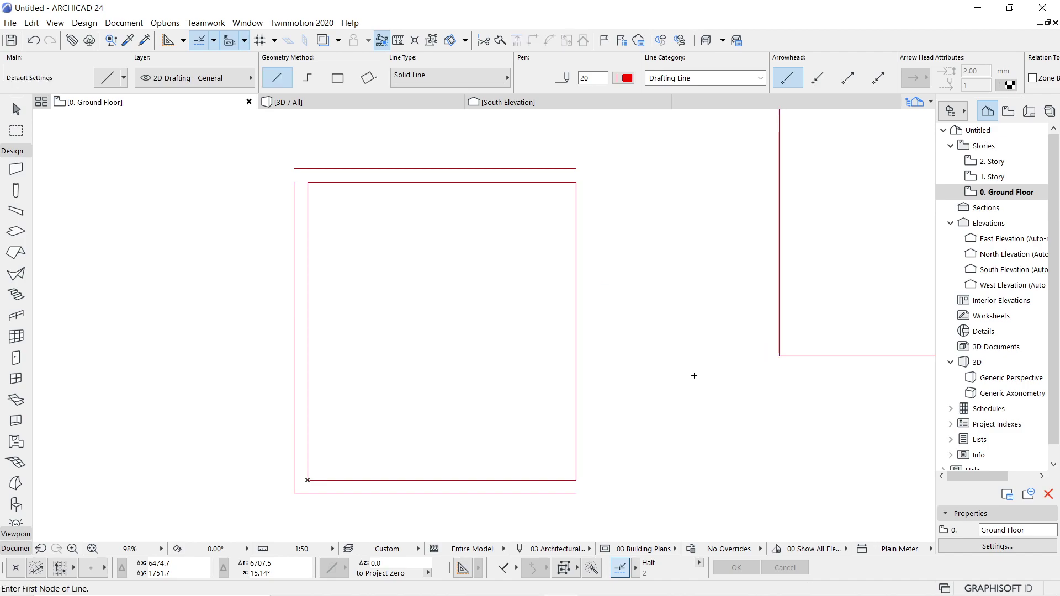